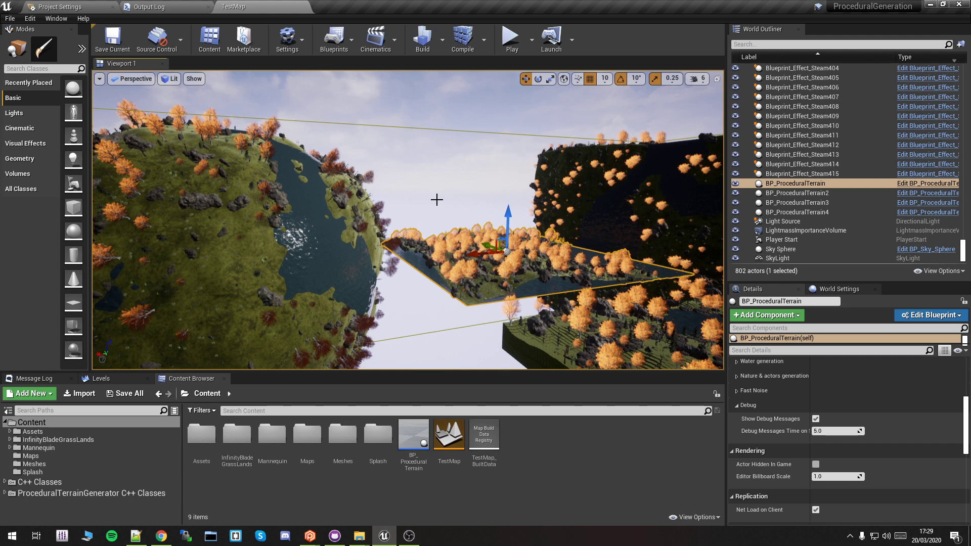
Show the Bioma Elements of the plane terrain's Nature & actors generation settings and expand element 3.
right_drag(428, 319, 455, 287)
key(w)
key(w)
key(w)
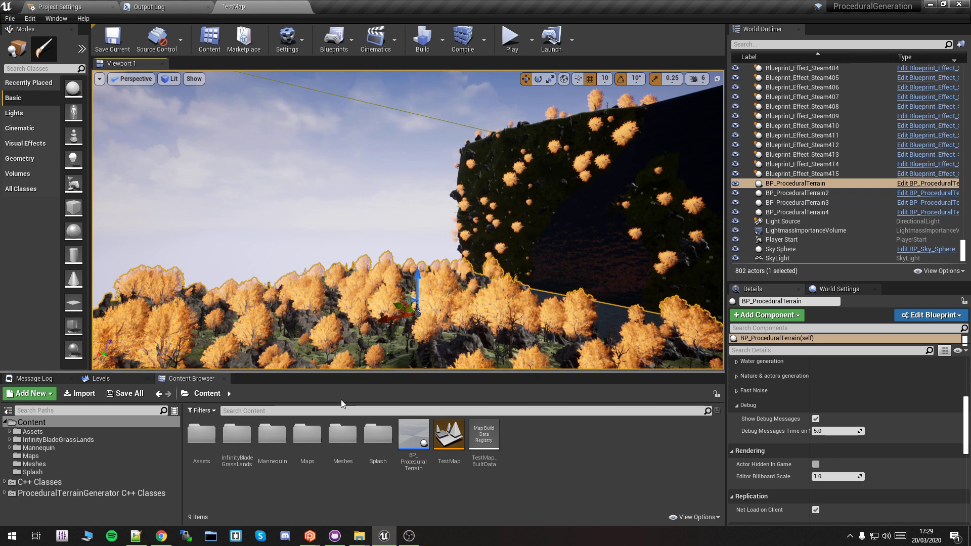
right_drag(415, 303, 405, 352)
key(d)
key(w)
click(748, 377)
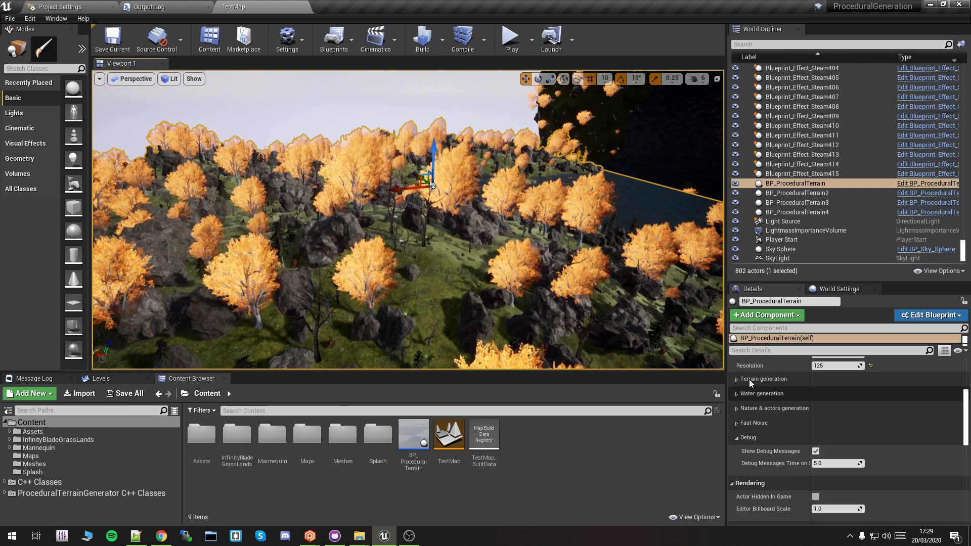
scroll(741, 409, up, 1)
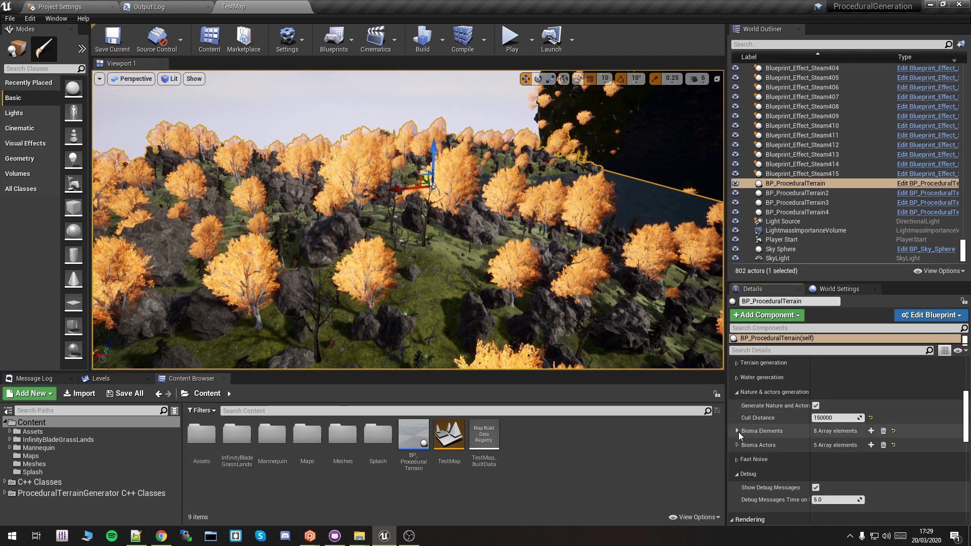
click(738, 431)
scroll(741, 417, down, 3)
click(742, 416)
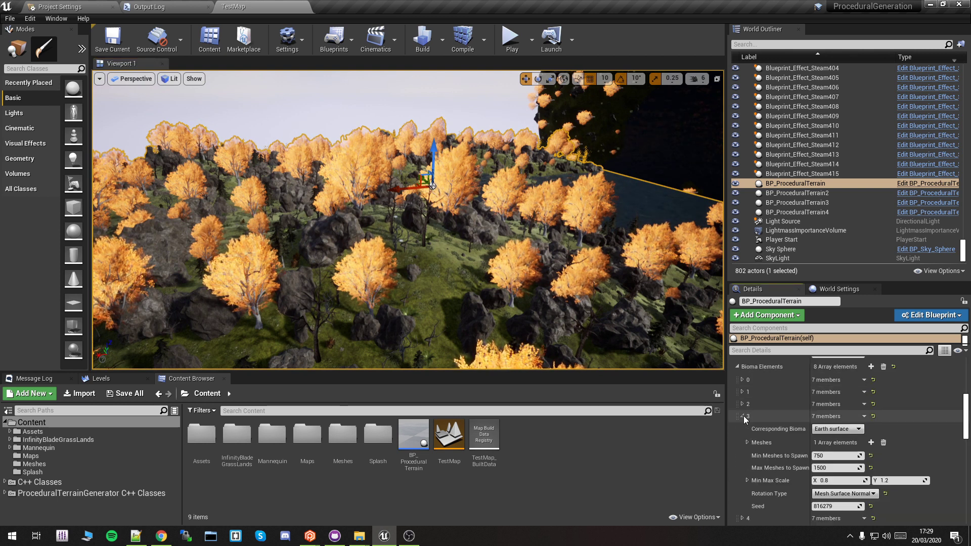
Review the Rotation Type options of bioma element 3, keeping Mesh Surface Normal selected.
scroll(748, 420, down, 3)
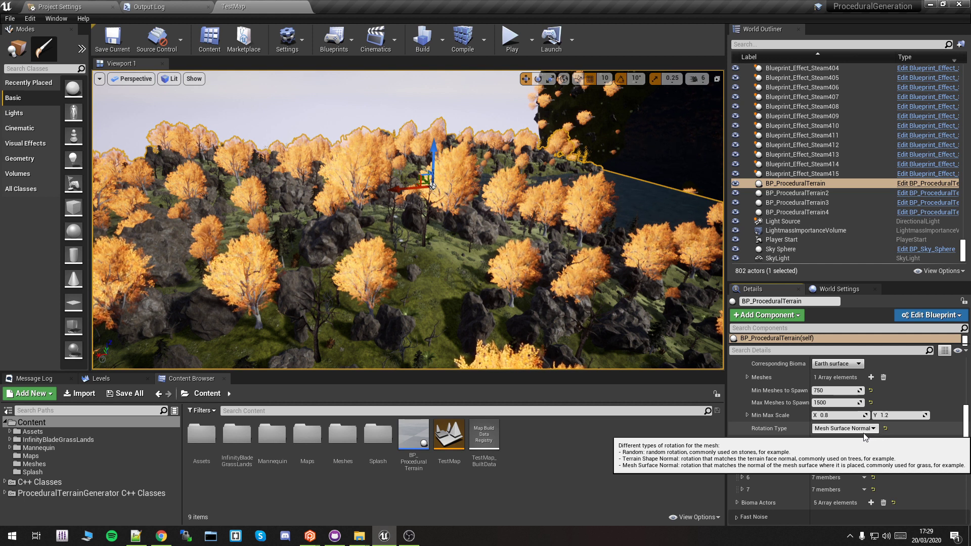
click(834, 430)
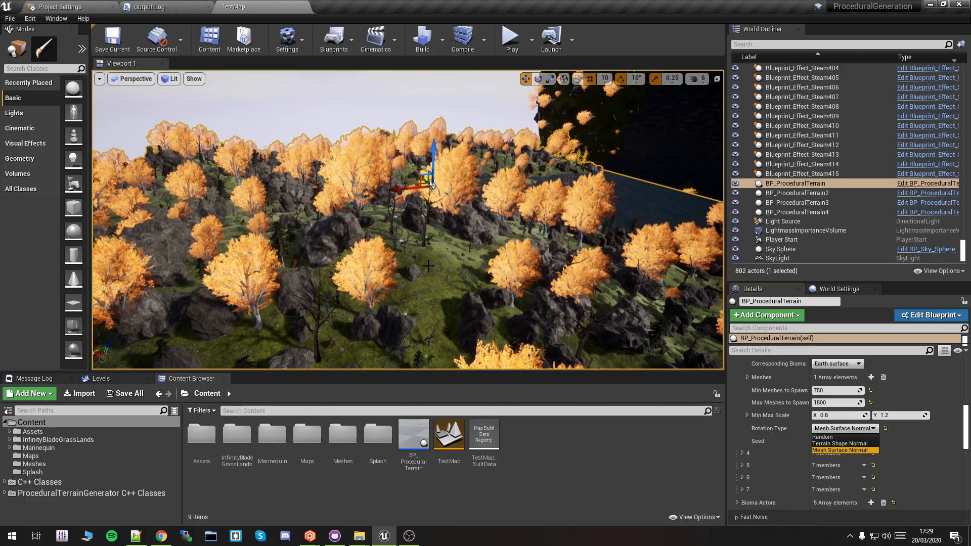
click(840, 450)
key(w)
right_drag(408, 220, 357, 223)
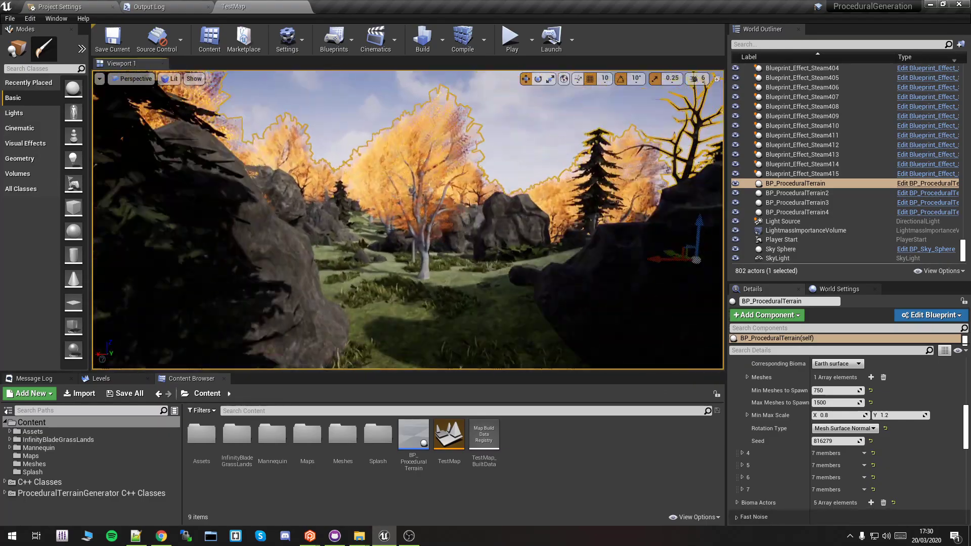
click(843, 428)
click(848, 449)
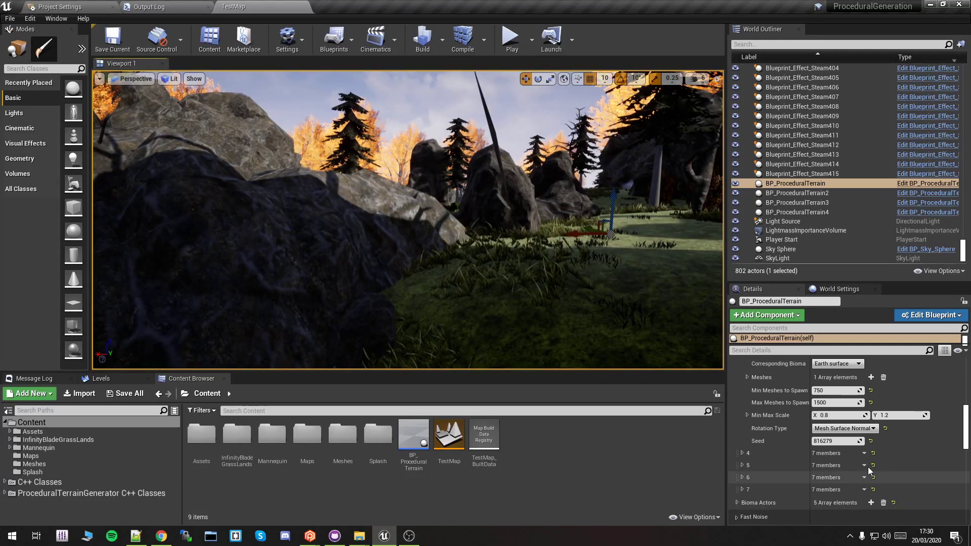
click(843, 428)
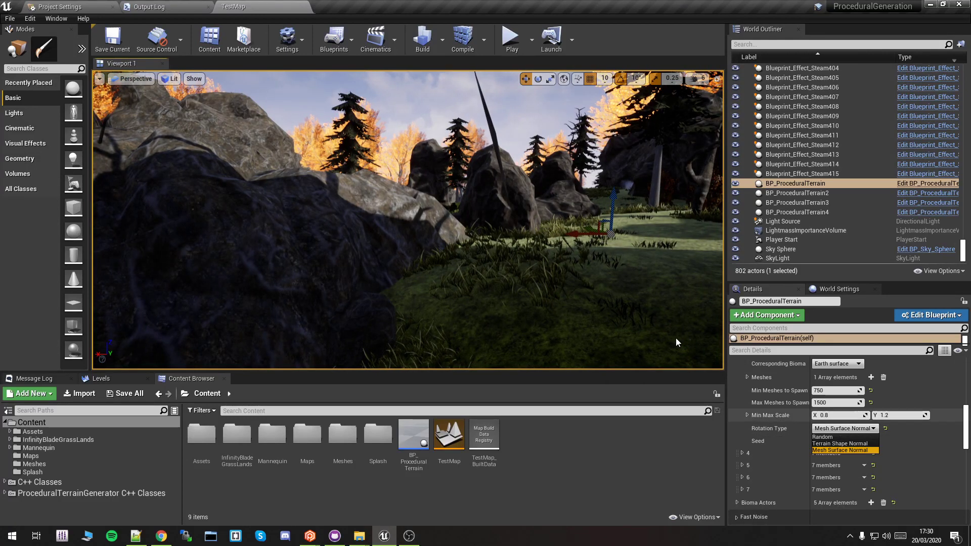
Examine up close how the grass and ferns are rotated on the ground and around the rocks.
right_drag(630, 238, 629, 273)
key(w)
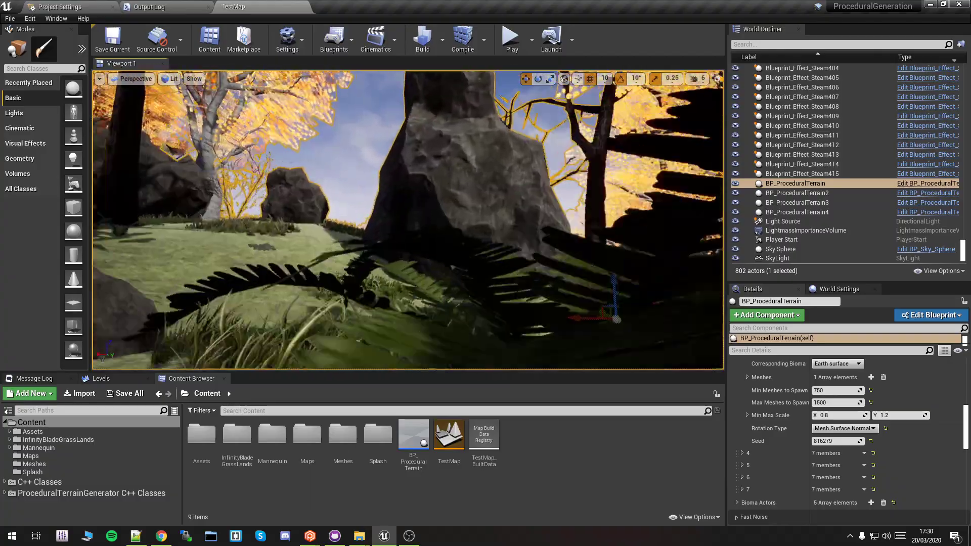
right_drag(407, 220, 380, 217)
key(s)
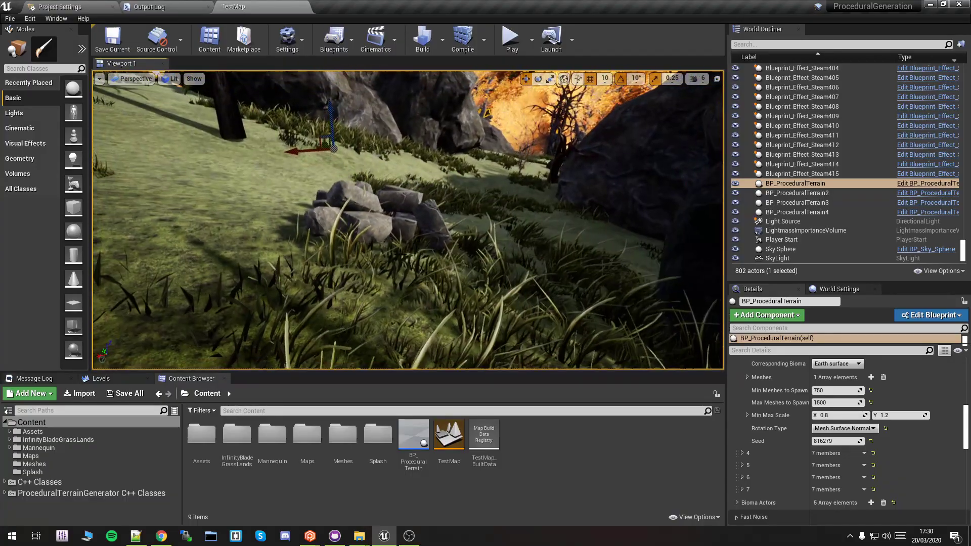
right_drag(556, 273, 541, 277)
right_drag(407, 220, 427, 223)
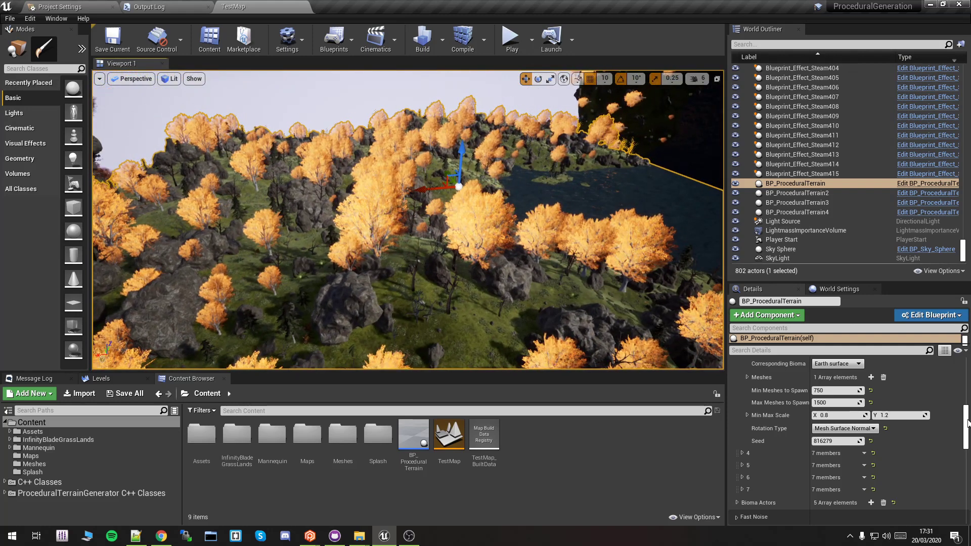
Convert the plane terrain to a static mesh named SM_PTG_Terrain_test in the Meshes folder.
drag(969, 422, 969, 377)
mouse_move(602, 283)
right_down()
mouse_move(567, 329)
mouse_move(602, 283)
right_up()
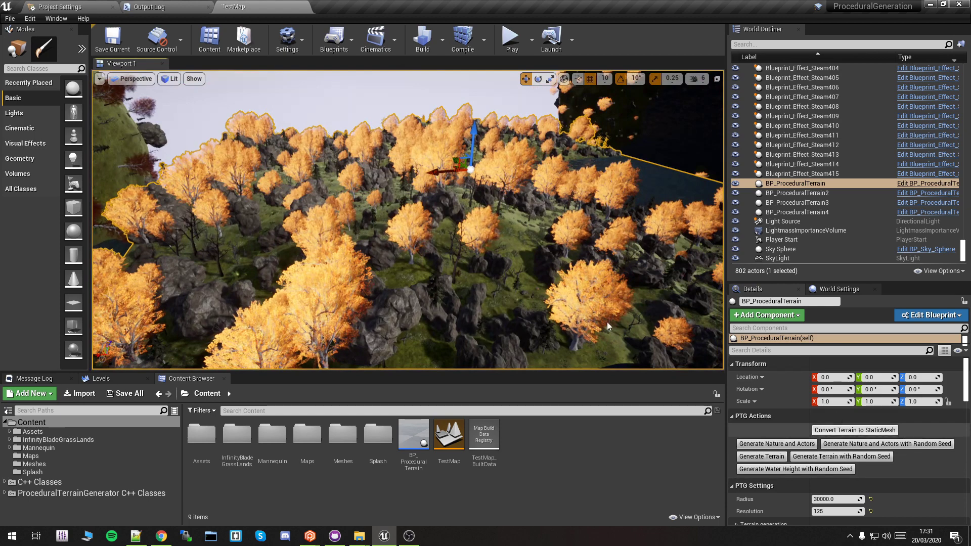
mouse_move(609, 324)
right_down()
mouse_move(571, 331)
mouse_move(602, 324)
mouse_move(599, 336)
right_up()
mouse_move(597, 283)
right_down()
mouse_move(668, 286)
mouse_move(602, 283)
mouse_move(599, 298)
mouse_move(602, 288)
right_up()
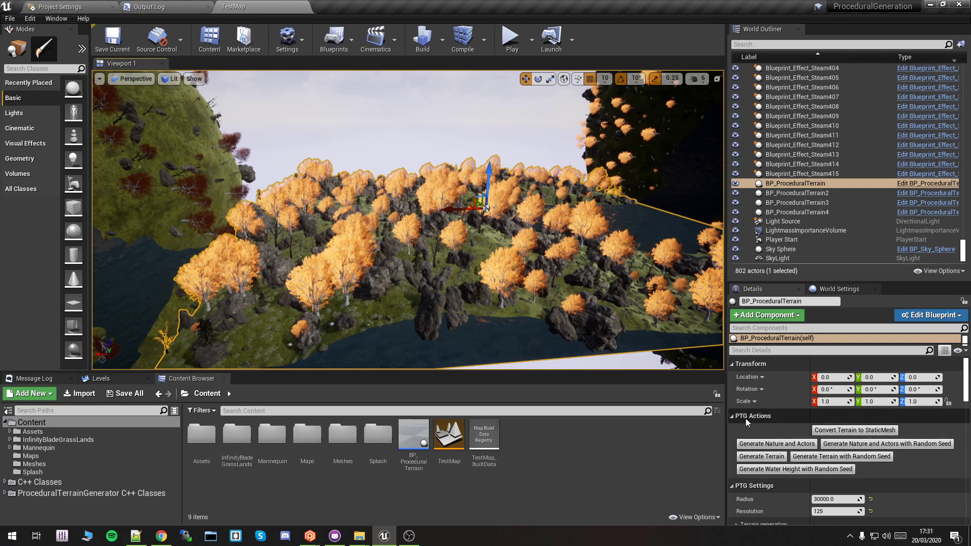
click(844, 431)
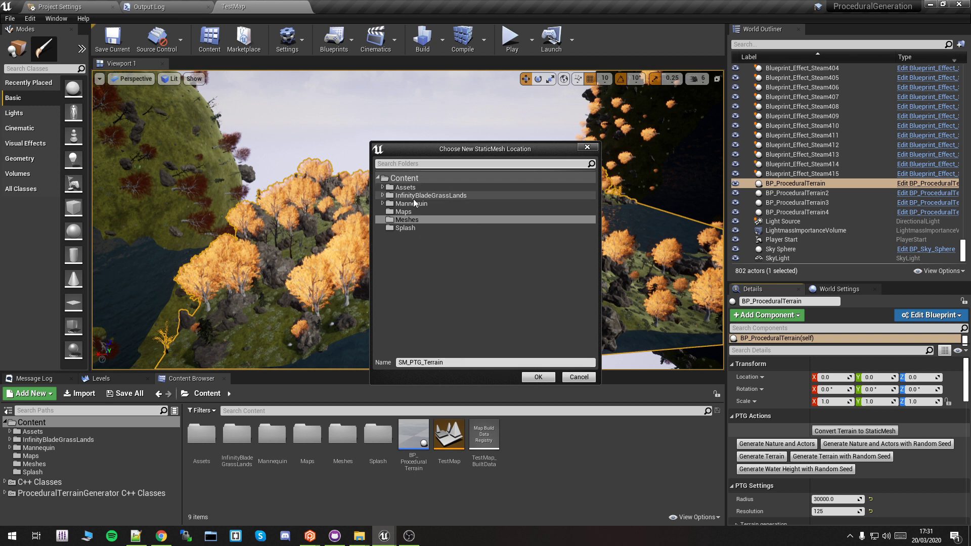
click(460, 363)
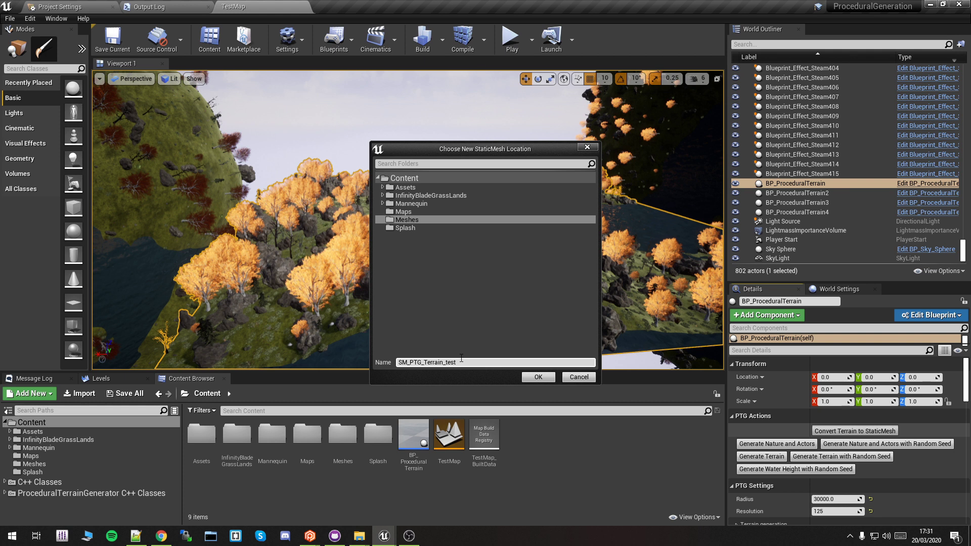
click(528, 379)
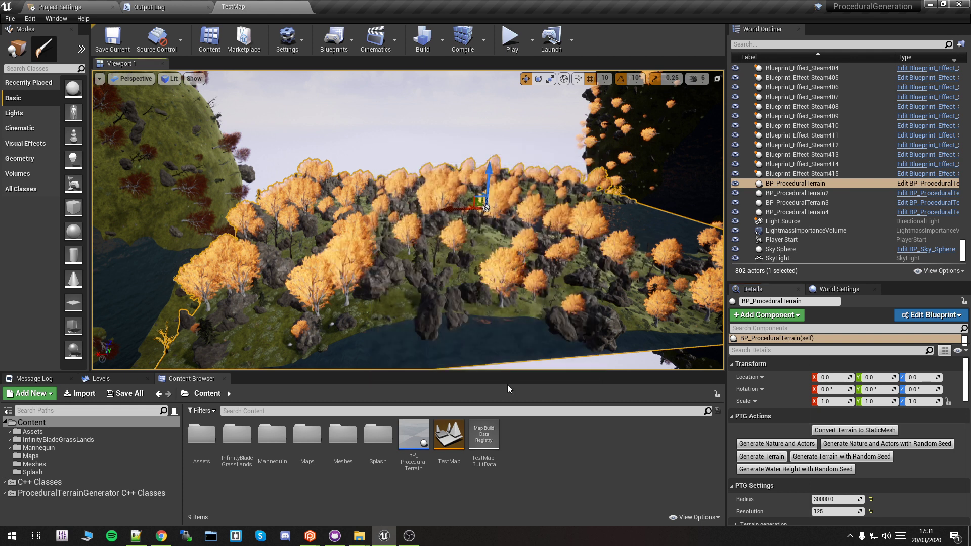
Open SM_PTG_Terrain_test from the Meshes folder, inspect its geometry from several angles and close it.
double_click(343, 435)
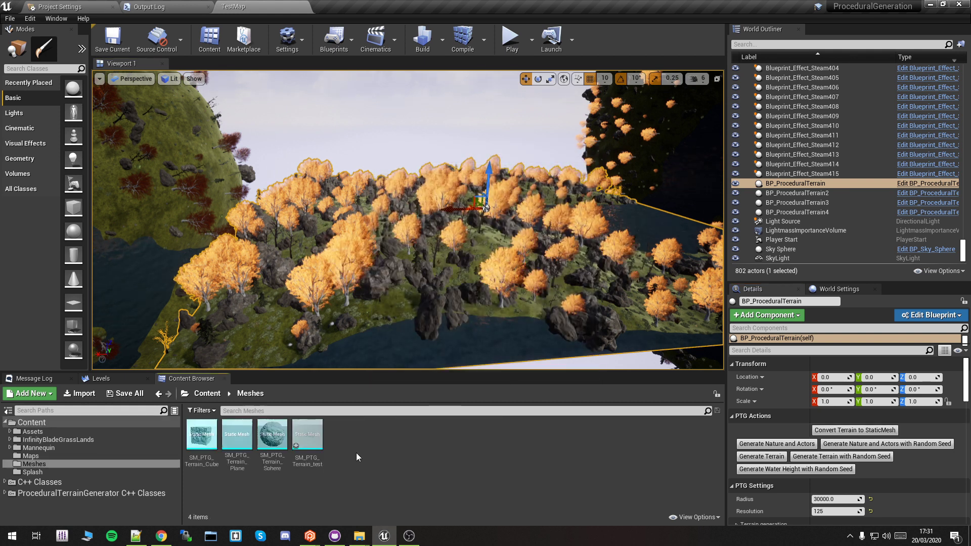
click(303, 436)
double_click(303, 436)
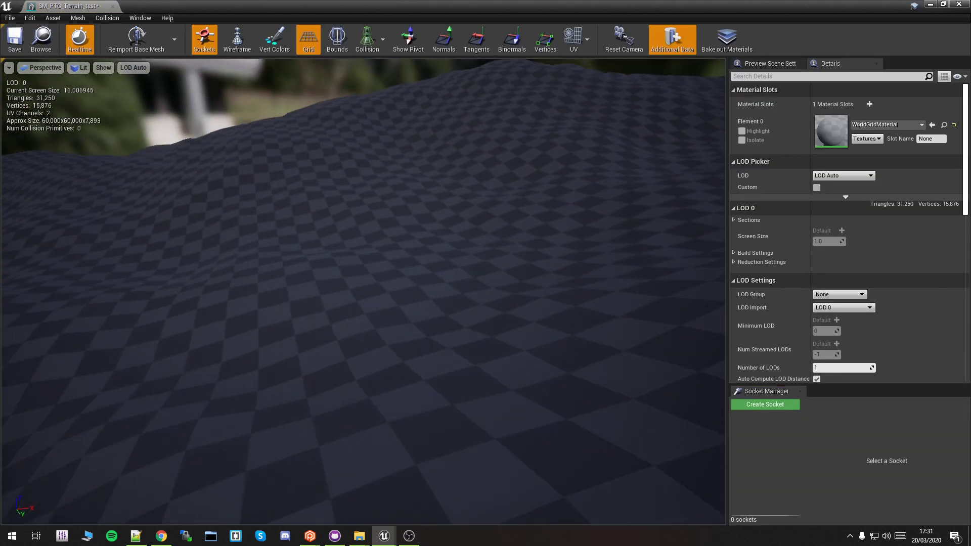
right_drag(363, 291, 549, 202)
right_drag(434, 311, 672, 283)
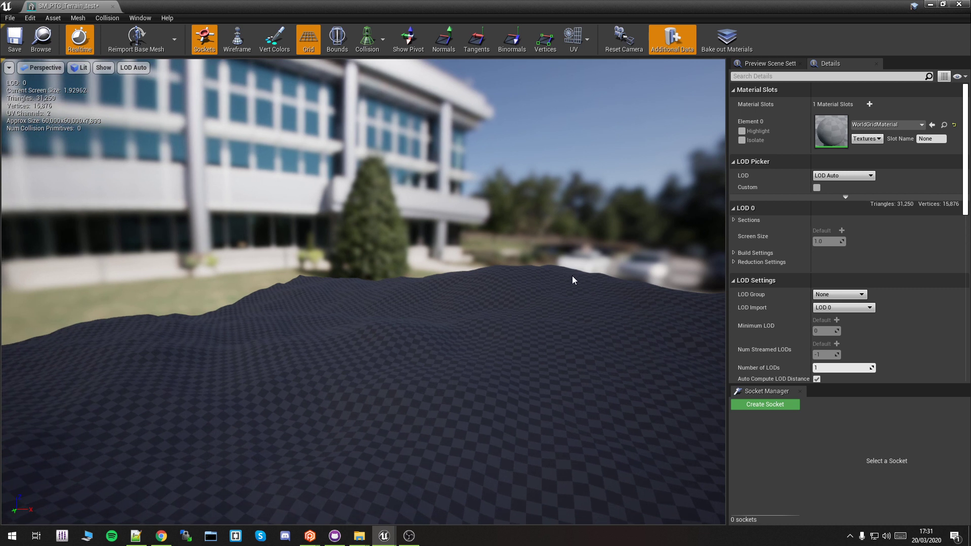
right_drag(505, 297, 597, 298)
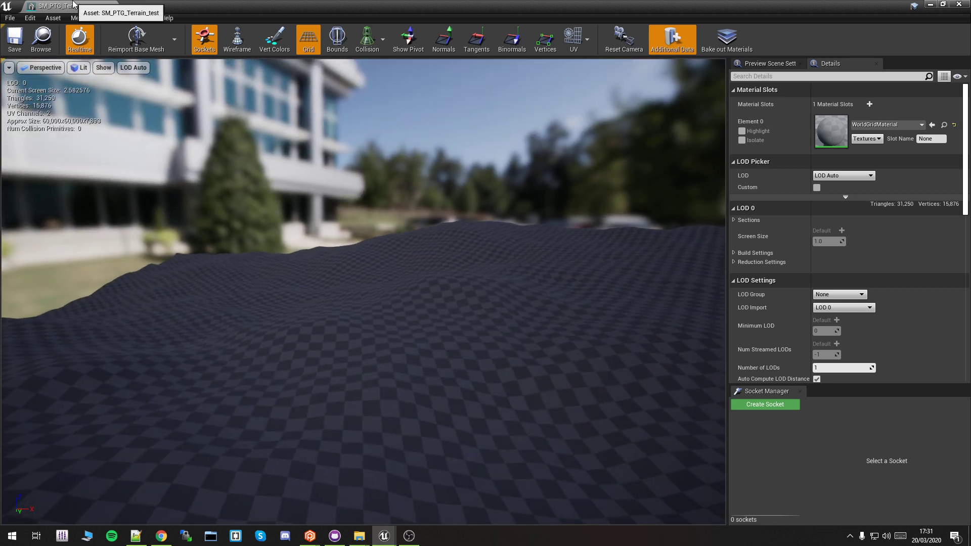
middle_click(73, 4)
Check the description of the plane terrain's Cull Distance and set the value to 100000.
right_drag(552, 230, 585, 258)
scroll(920, 430, down, 10)
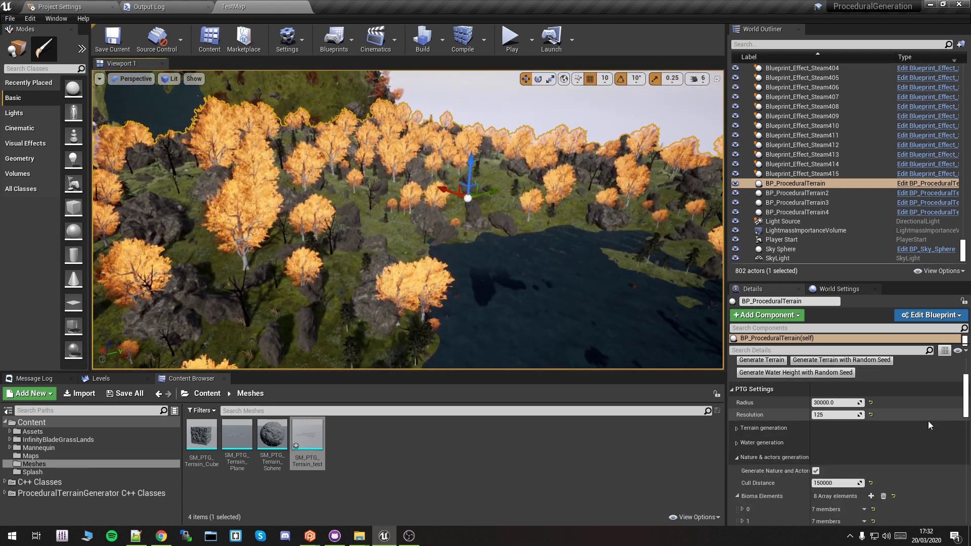
scroll(906, 405, down, 5)
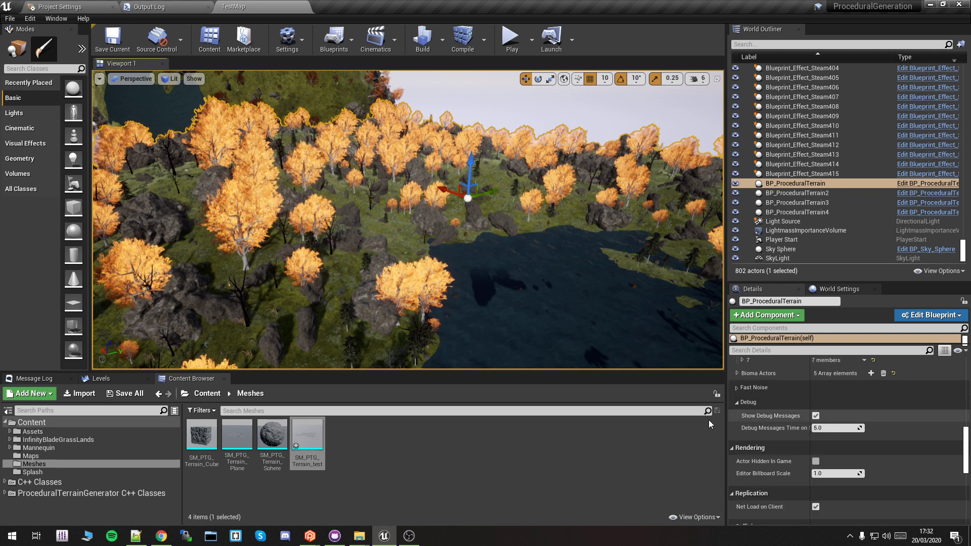
scroll(769, 441, up, 8)
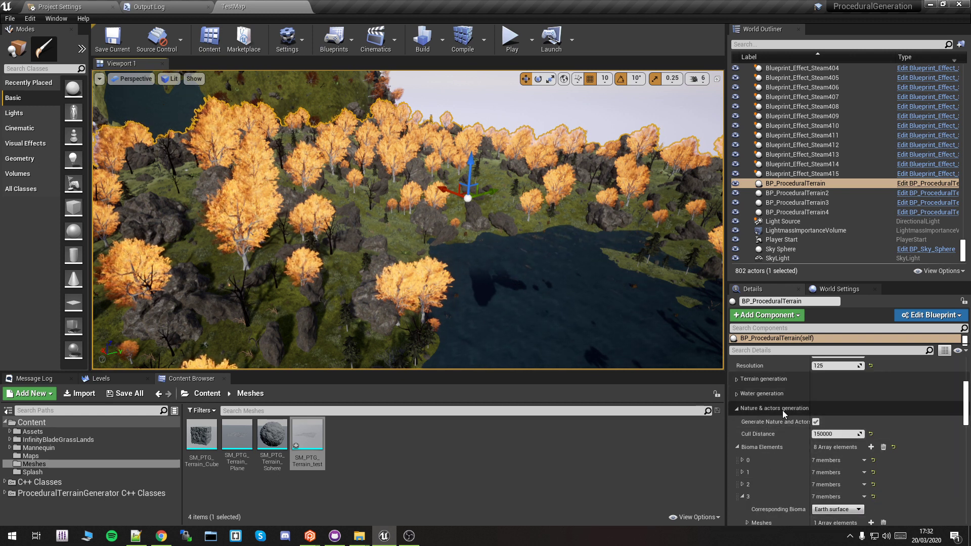
mouse_move(756, 435)
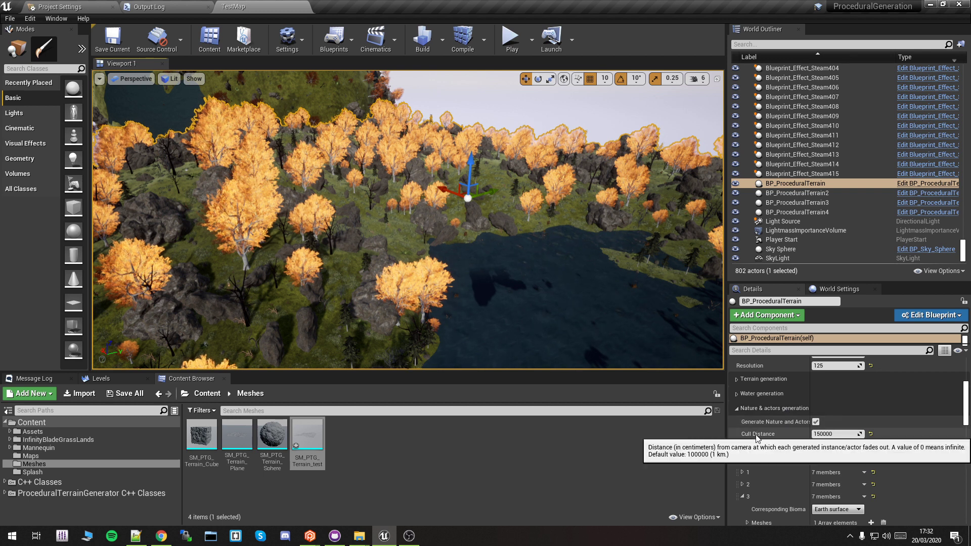
mouse_move(558, 289)
right_down()
mouse_move(610, 283)
mouse_move(563, 301)
mouse_move(556, 290)
right_up()
key(a)
key(w)
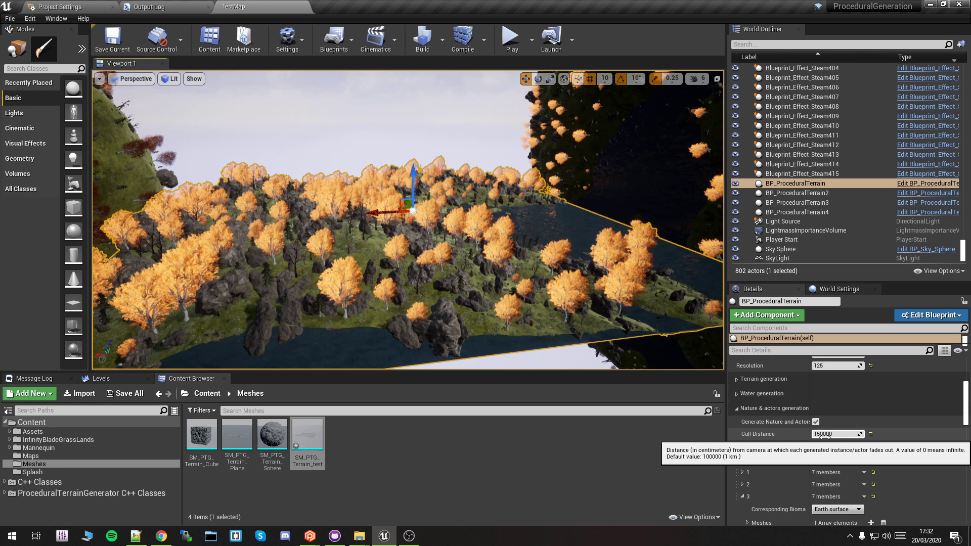
click(822, 435)
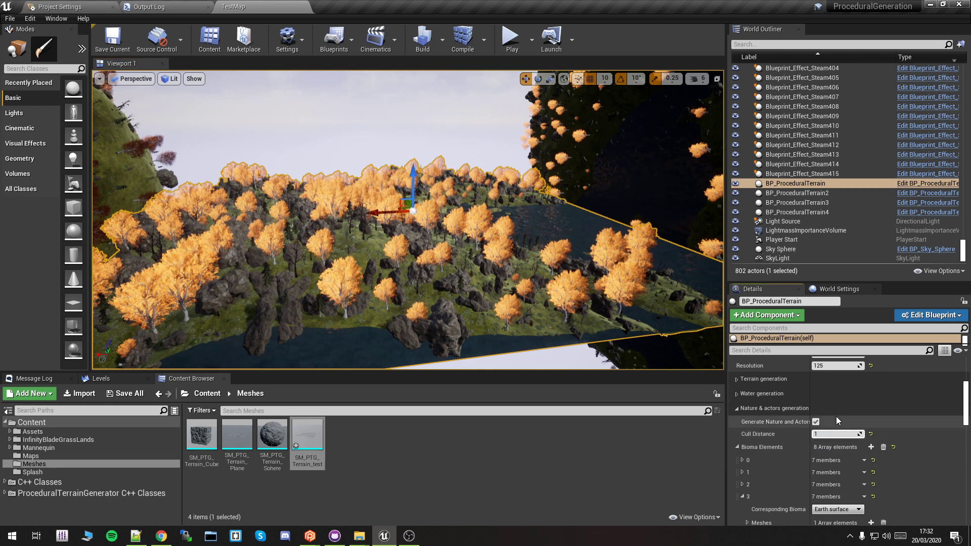
key(Return)
Examine from increasing distance how the trees and rocks on the plane terrain are drawn with its cull distance.
right_drag(435, 217, 415, 228)
mouse_move(521, 312)
right_down()
mouse_move(516, 304)
mouse_move(528, 312)
right_up()
key(s)
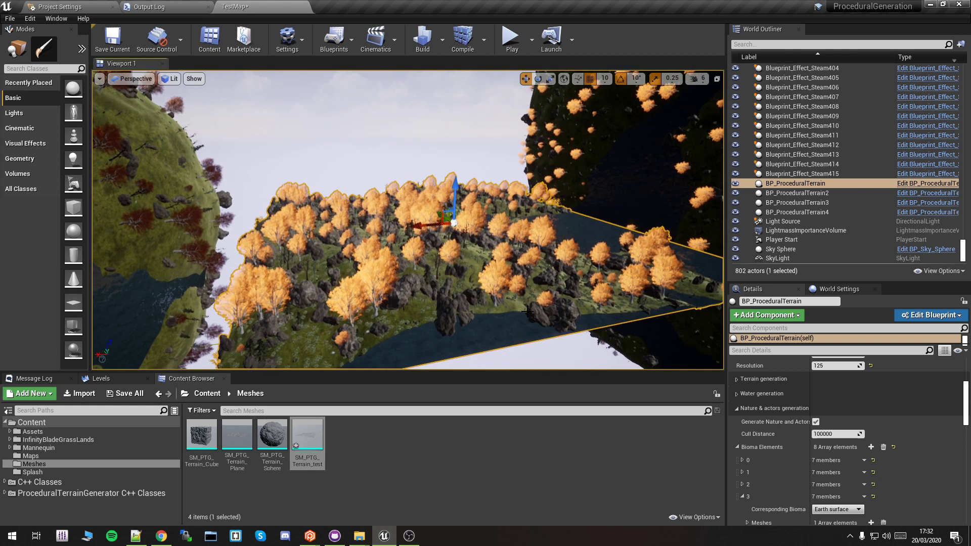
key(s)
right_drag(556, 287, 622, 252)
key(s)
key(a)
key(s)
key(w)
key(a)
key(w)
key(s)
key(w)
Open the PlaneProcMeshDemo2 level from the Maps folder without saving the pending changes.
click(207, 393)
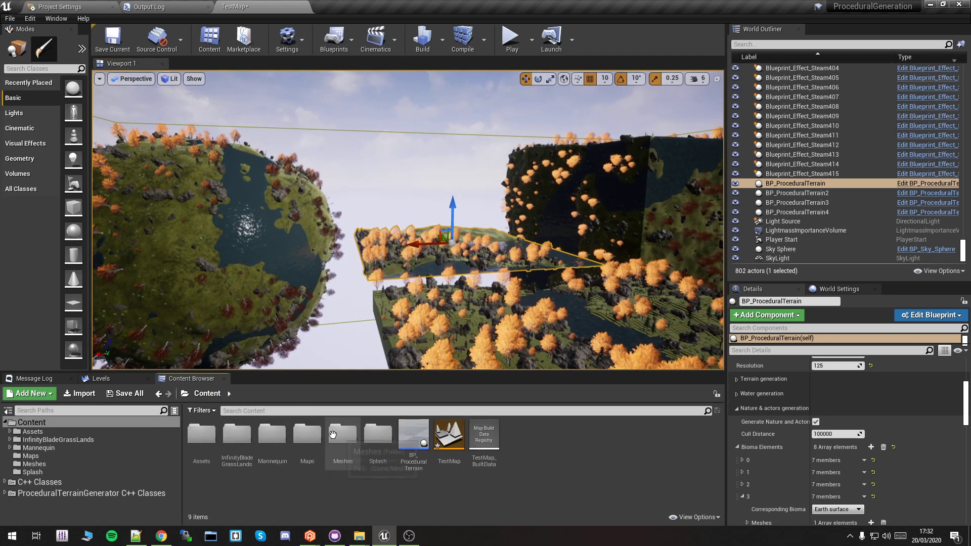
double_click(309, 435)
double_click(390, 433)
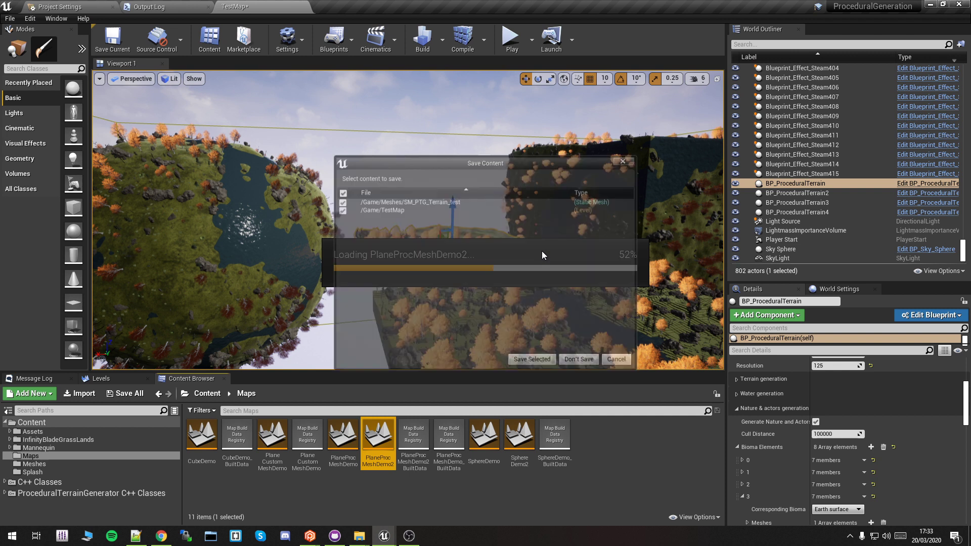
click(580, 361)
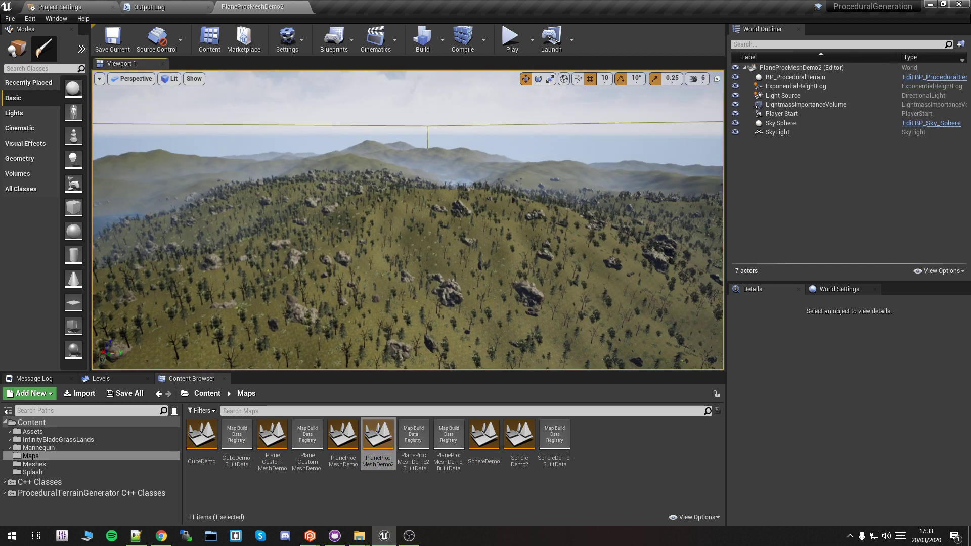
Select the terrain in the level and examine its landscape, lake and Cull Distance setting.
key(e)
right_drag(408, 219, 562, 289)
key(w)
click(577, 291)
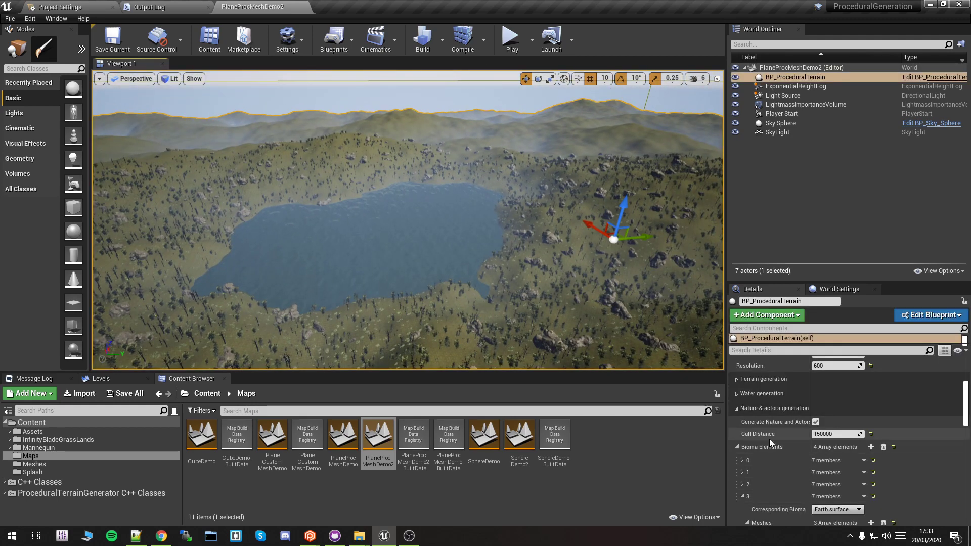
right_drag(488, 273, 528, 242)
Play the level full screen, run the character across the hillside among the trees and rocks, and end the play session.
click(514, 42)
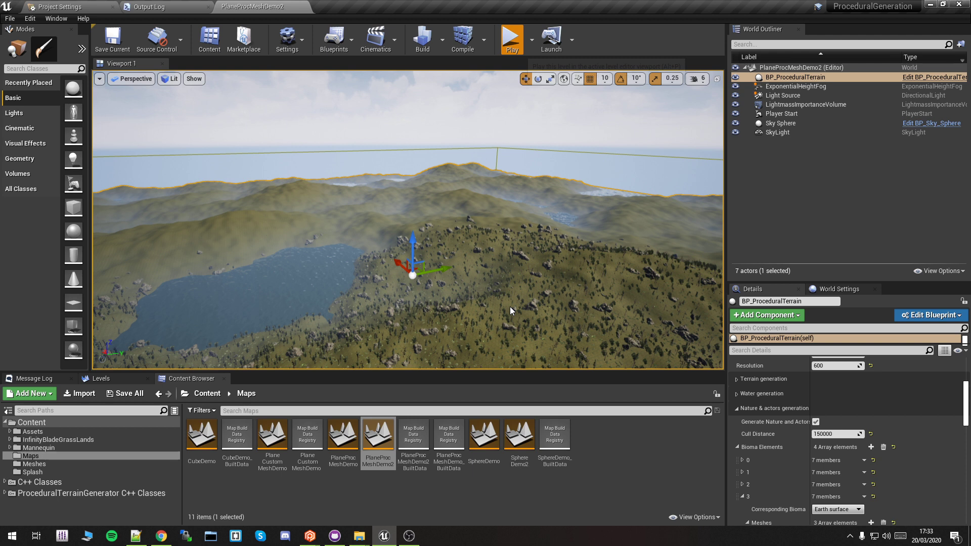
key(alt+p)
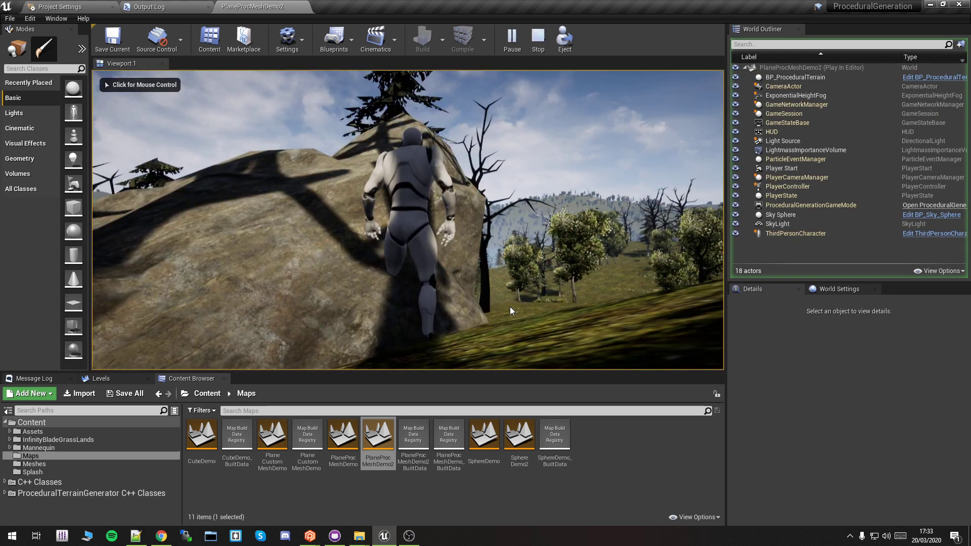
click(509, 307)
key(w)
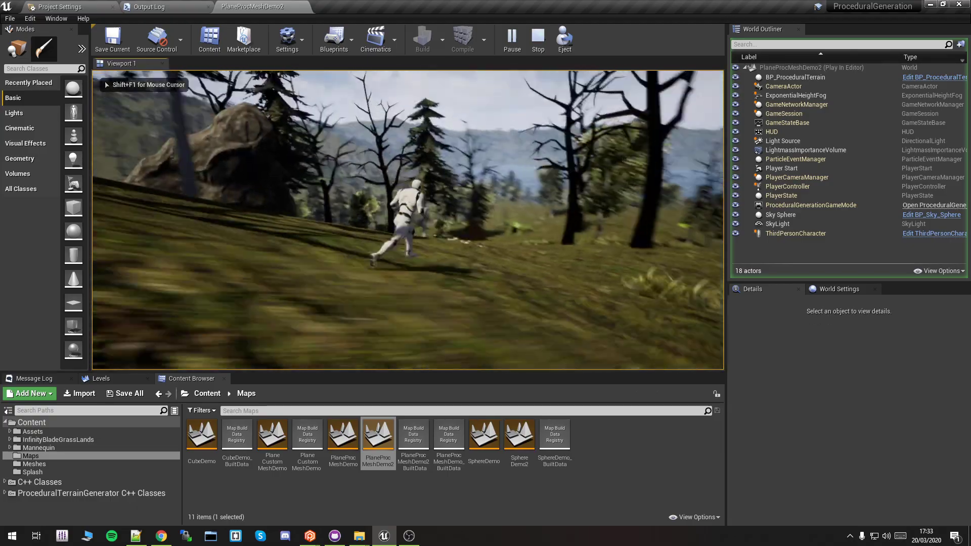
key(F11)
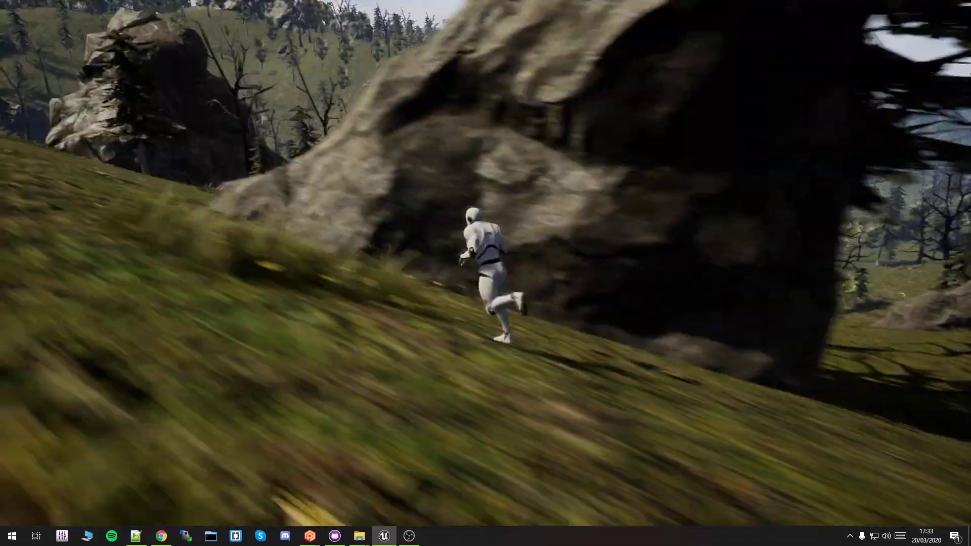
key(space)
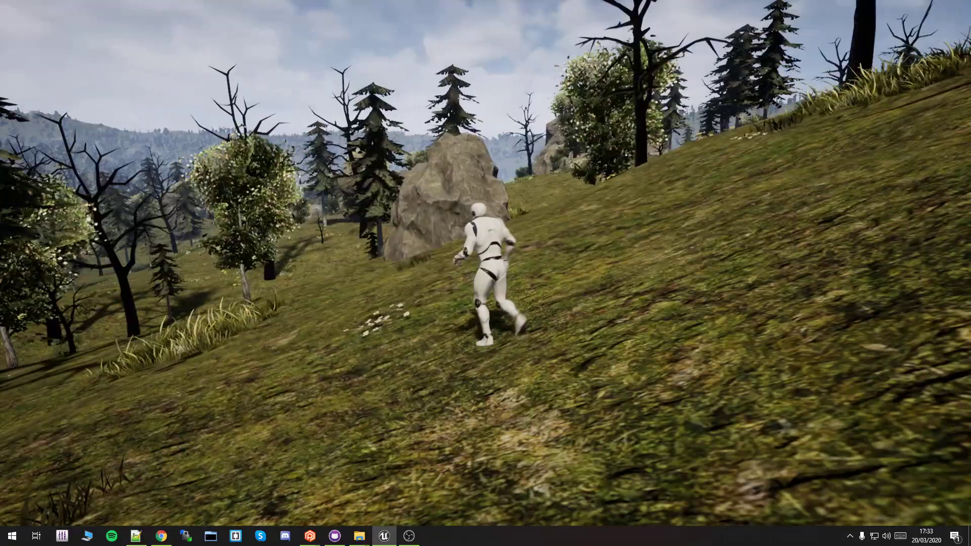
key(Escape)
key(F11)
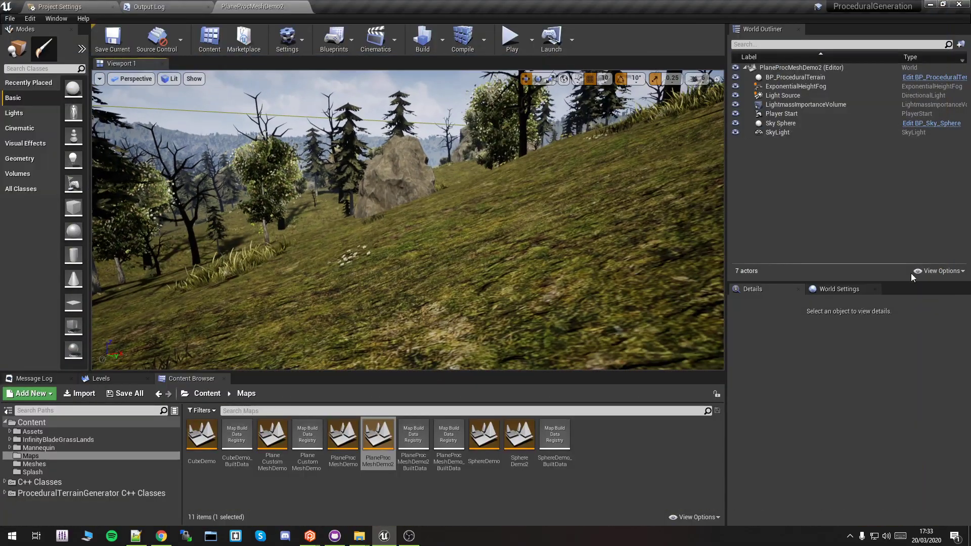
Select the terrain and examine its Debug settings for showing messages and their time on screen, widening the property name column.
scroll(856, 435, down, 4)
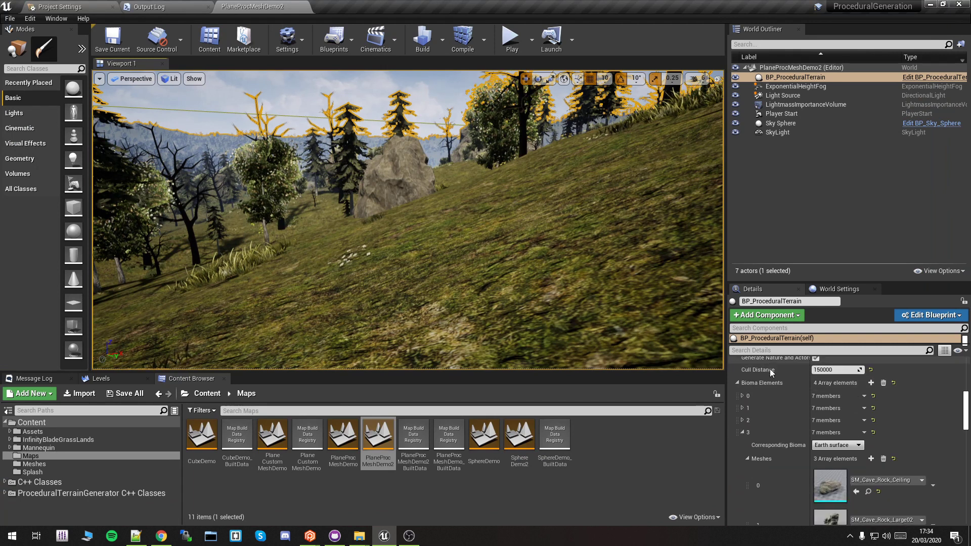
scroll(768, 371, up, 3)
click(739, 392)
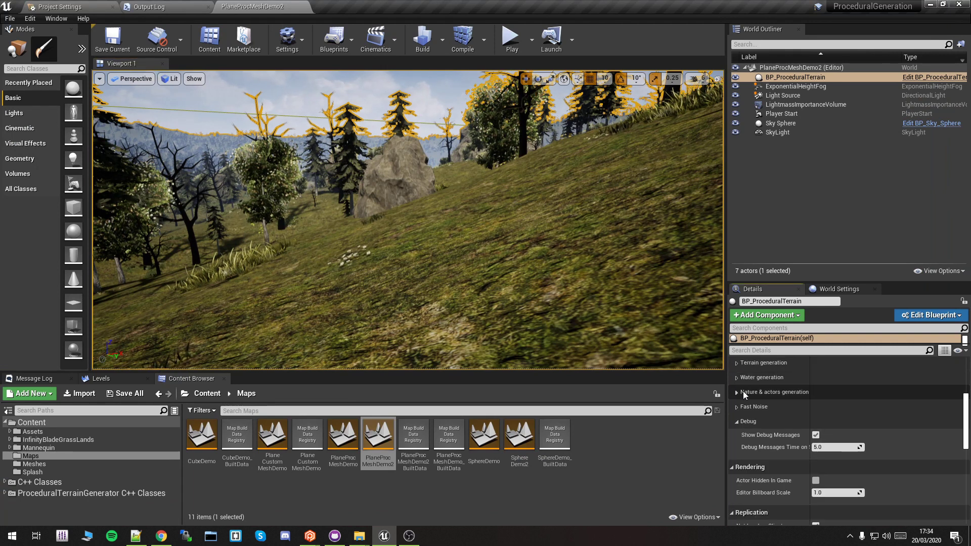
scroll(774, 414, down, 2)
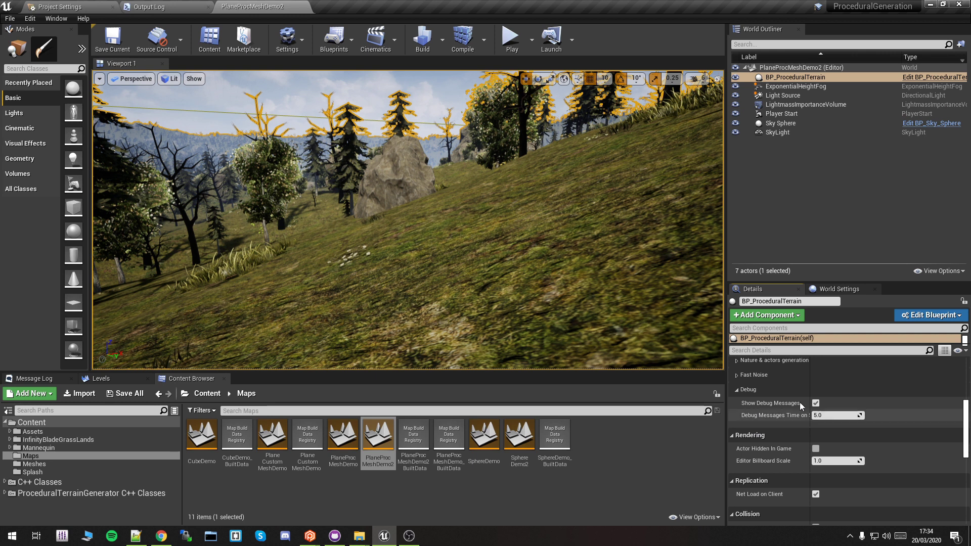
drag(811, 391, 839, 394)
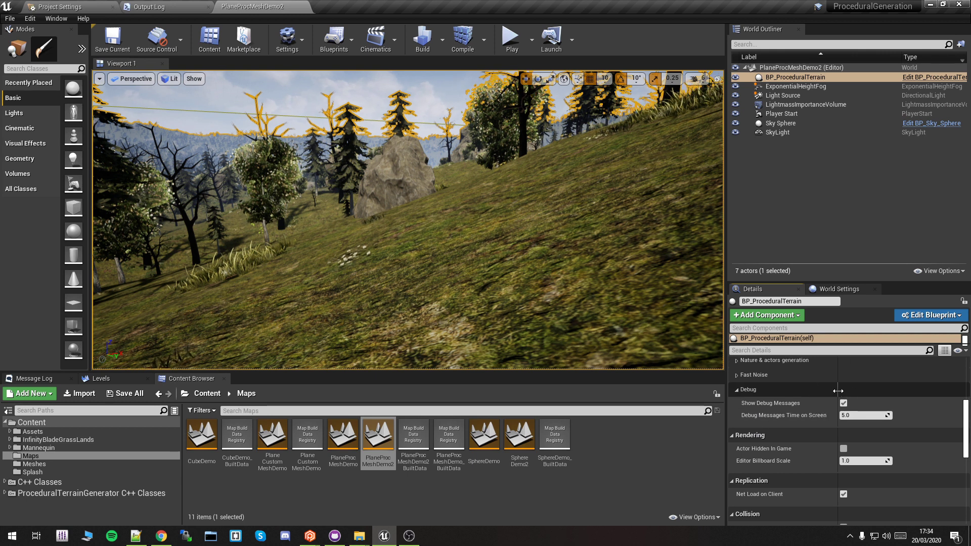
scroll(814, 414, up, 1)
scroll(814, 415, up, 1)
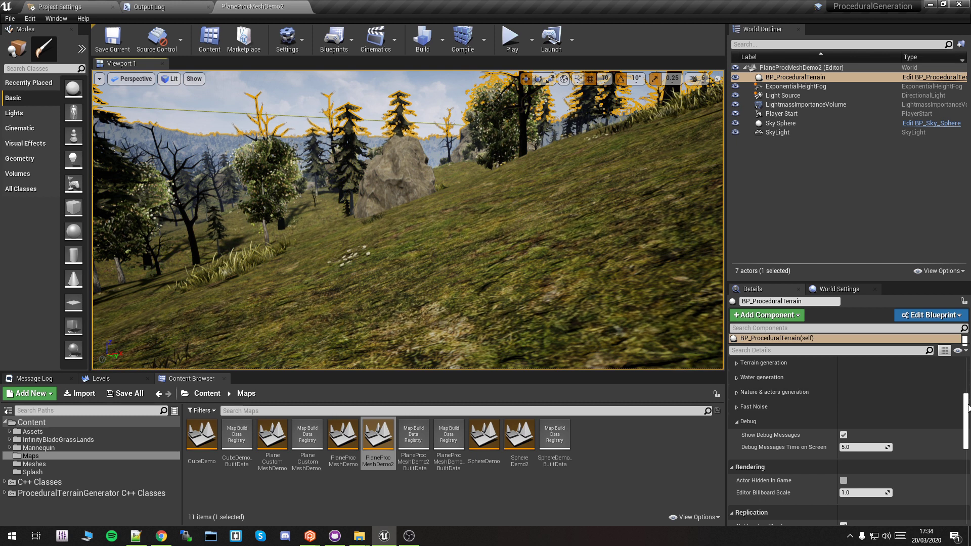
Regenerate the terrain and check its generation-time debug messages in the viewport and in the output log.
drag(966, 406, 966, 372)
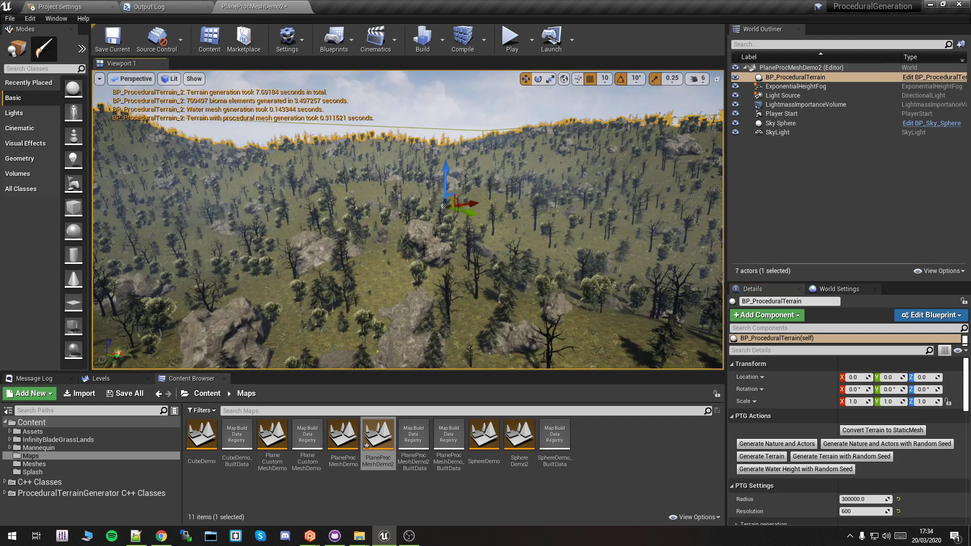
mouse_move(263, 97)
right_down()
mouse_move(275, 101)
mouse_move(264, 97)
right_up()
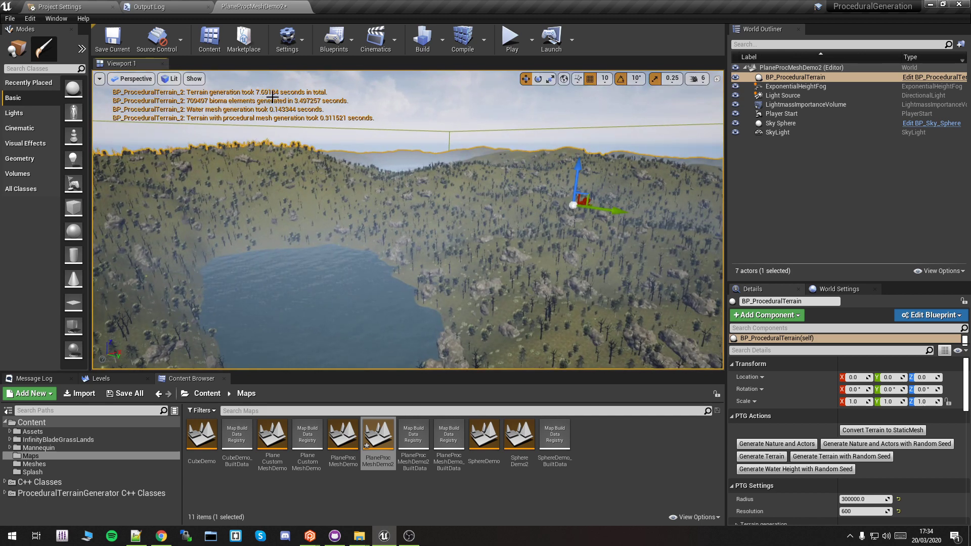
right_drag(456, 167, 632, 172)
click(149, 7)
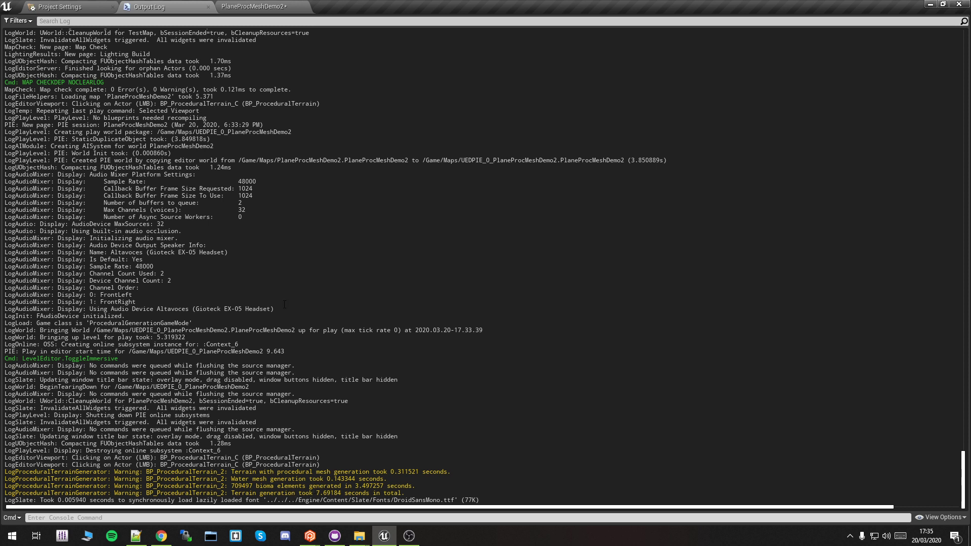
click(253, 7)
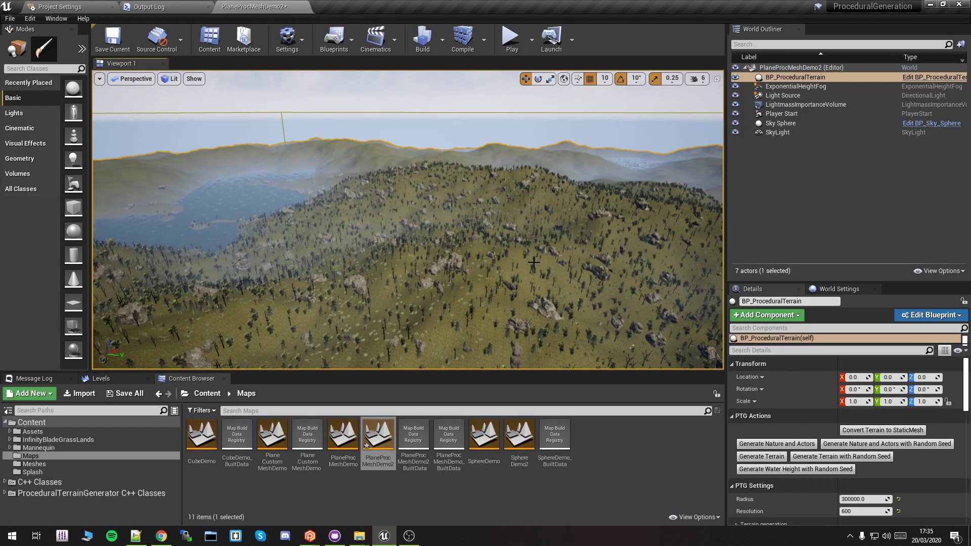
Fly over the regenerated terrain to examine its hills, lakes and vegetation.
key(w)
right_drag(408, 220, 430, 191)
right_drag(536, 259, 454, 249)
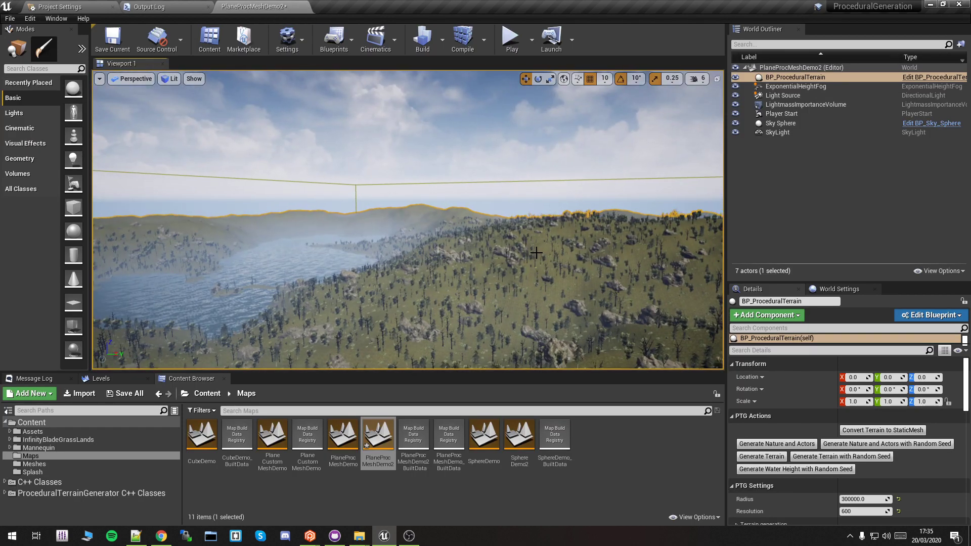
right_drag(515, 290, 462, 284)
key(w)
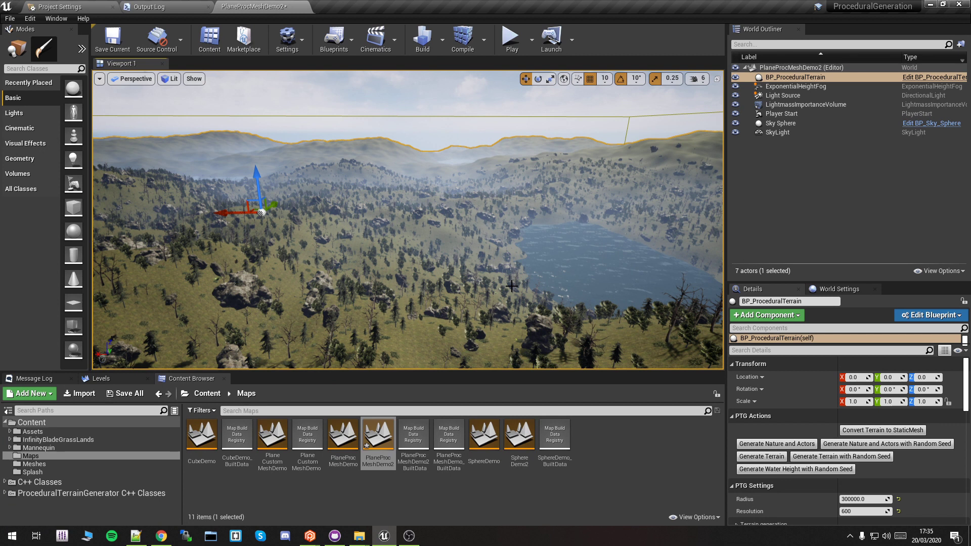